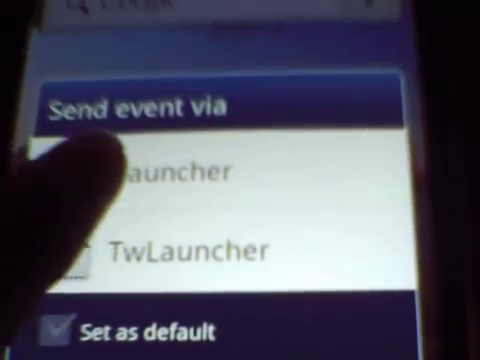
Choose TwLauncher as the default home app with 'Set as default' checked
{"action": "left_click", "coordinate": [230, 130]}
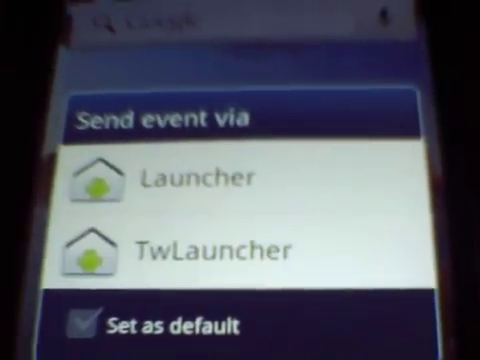